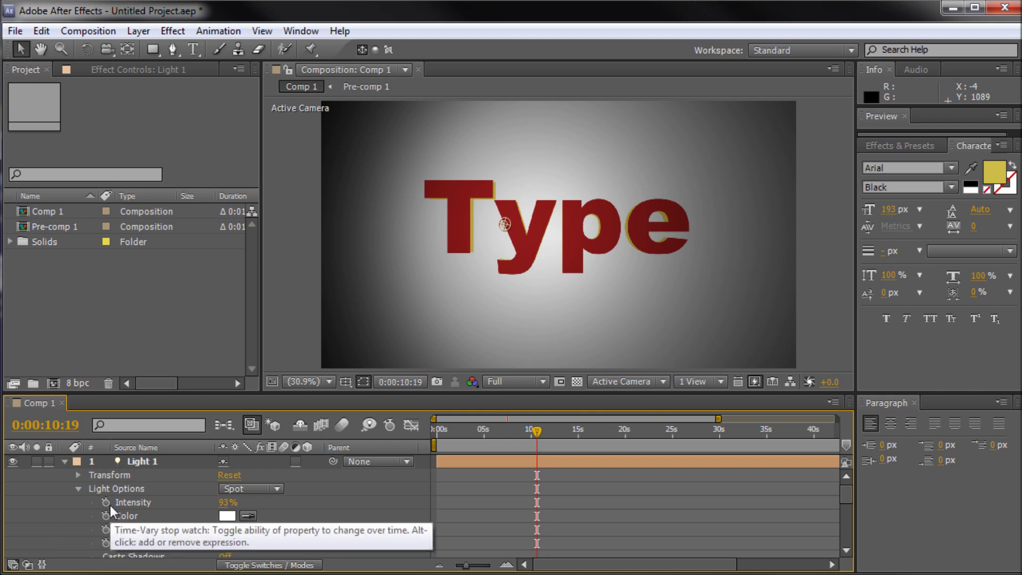
Step: Give the light's Intensity a wiggle(10,20) expression and preview the flicker from the start
alt+click(106, 503)
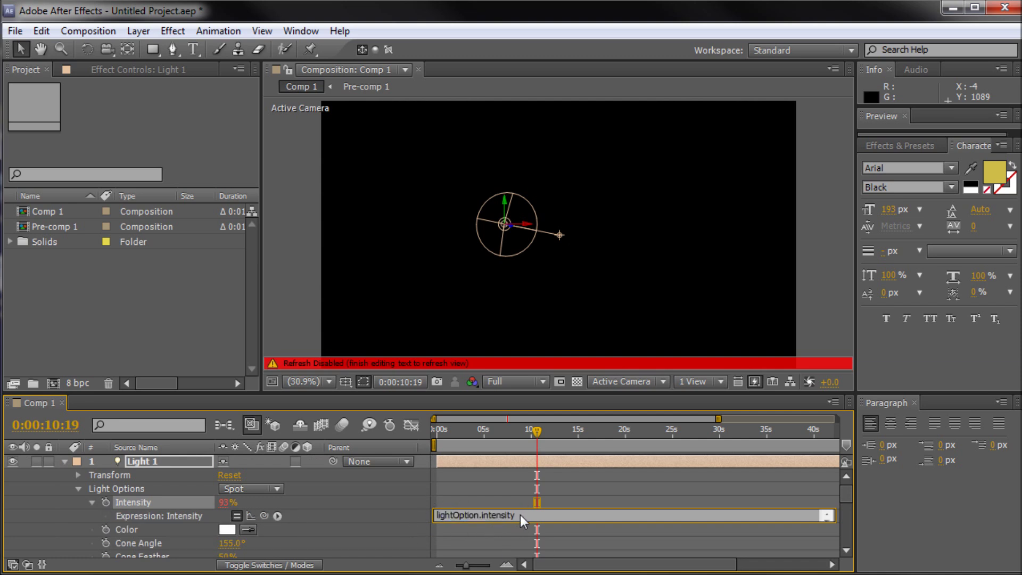
text(wiggle(10,20))
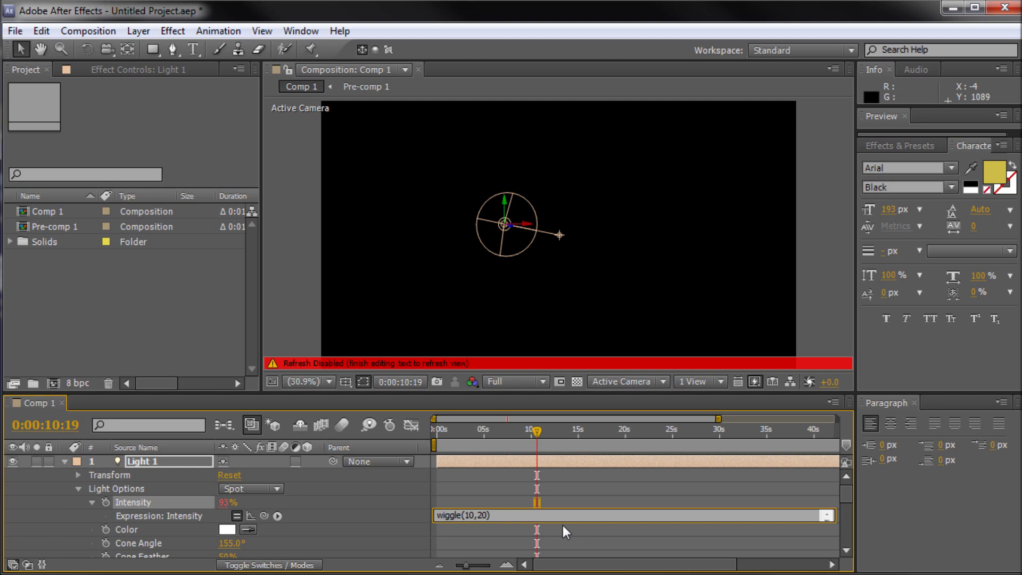
click(303, 266)
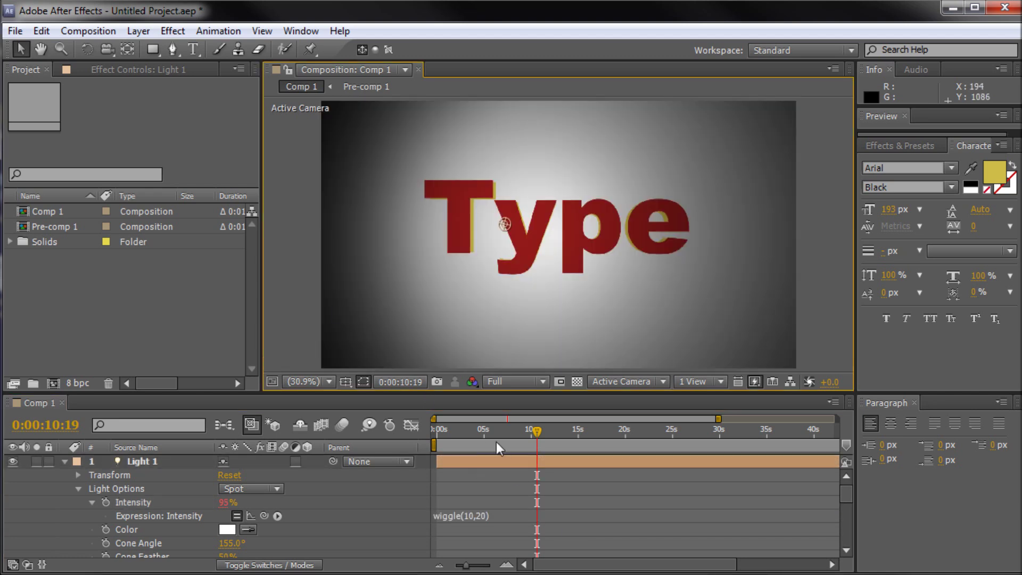
click(435, 430)
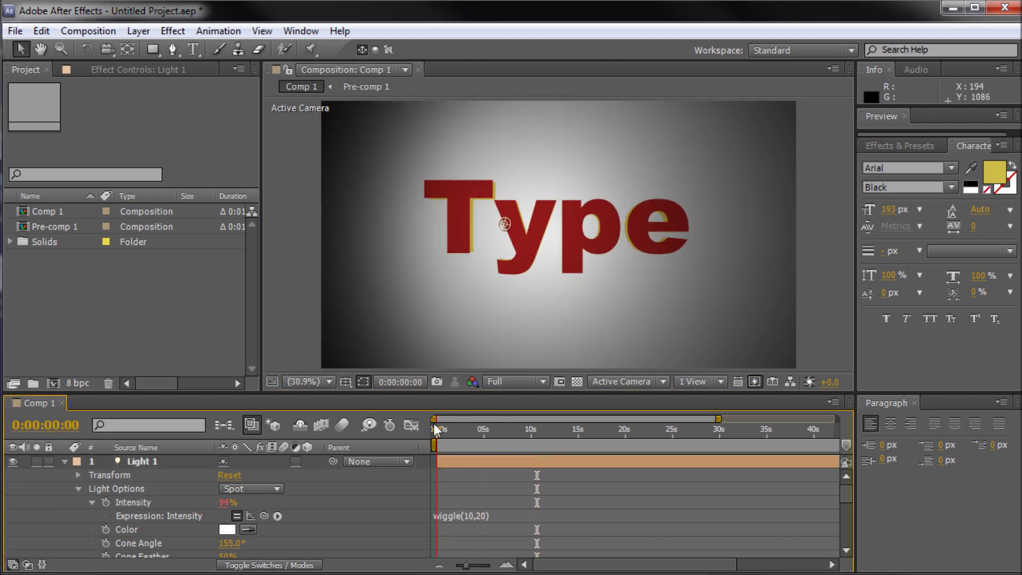
key(space)
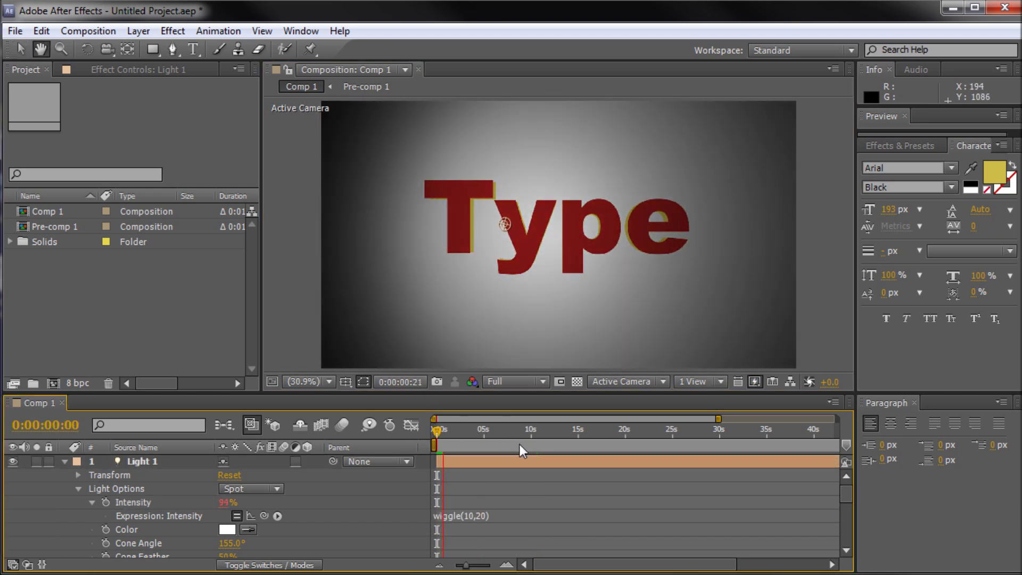
Step: Revise the Intensity expression text, then add wiggle(10,20) to Pre-comp 1's Scale
click(472, 516)
key(BackSpace)
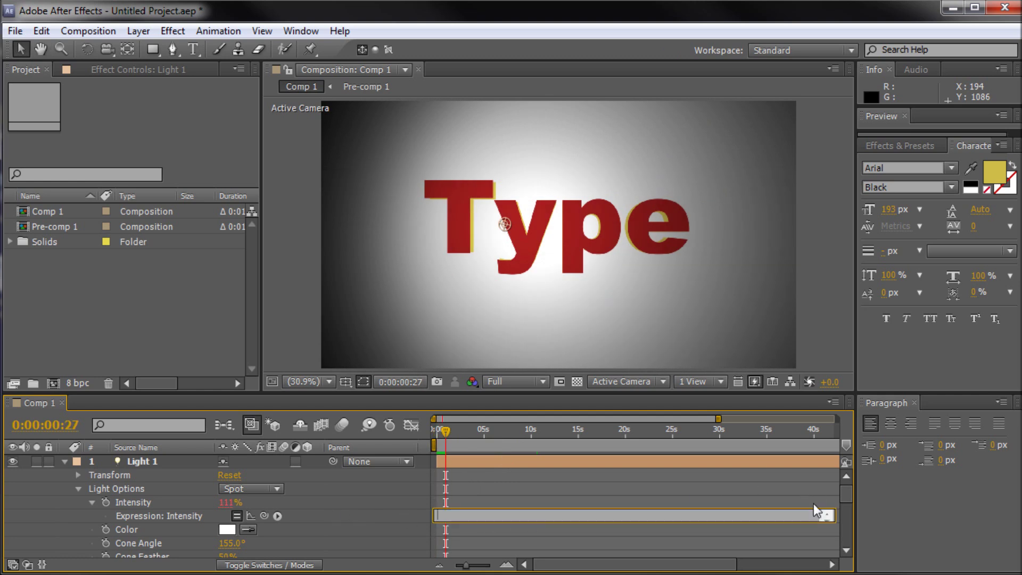
scroll(840, 524, down, 3)
scroll(841, 527, down, 3)
scroll(839, 531, up, 1)
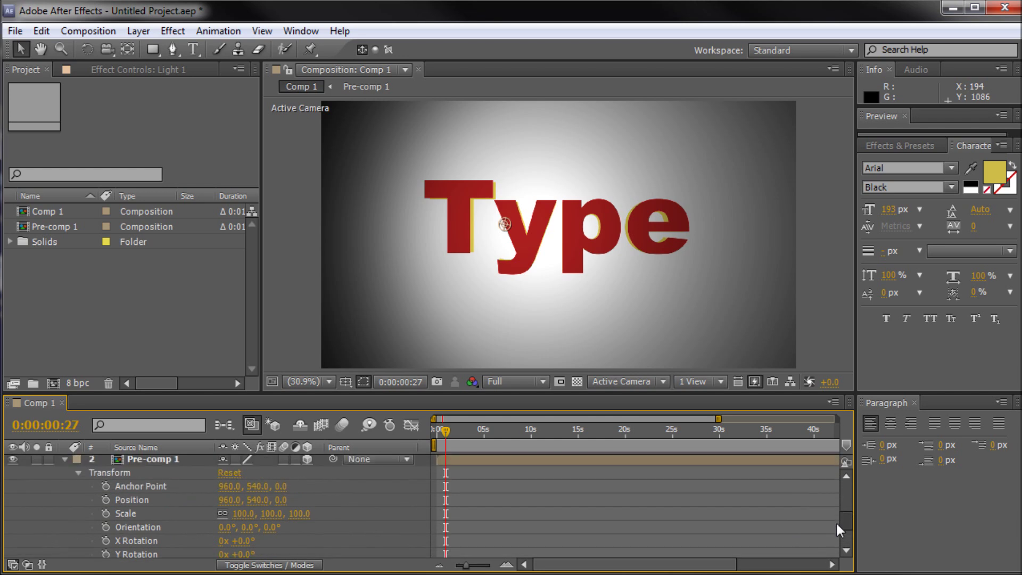
alt+click(106, 513)
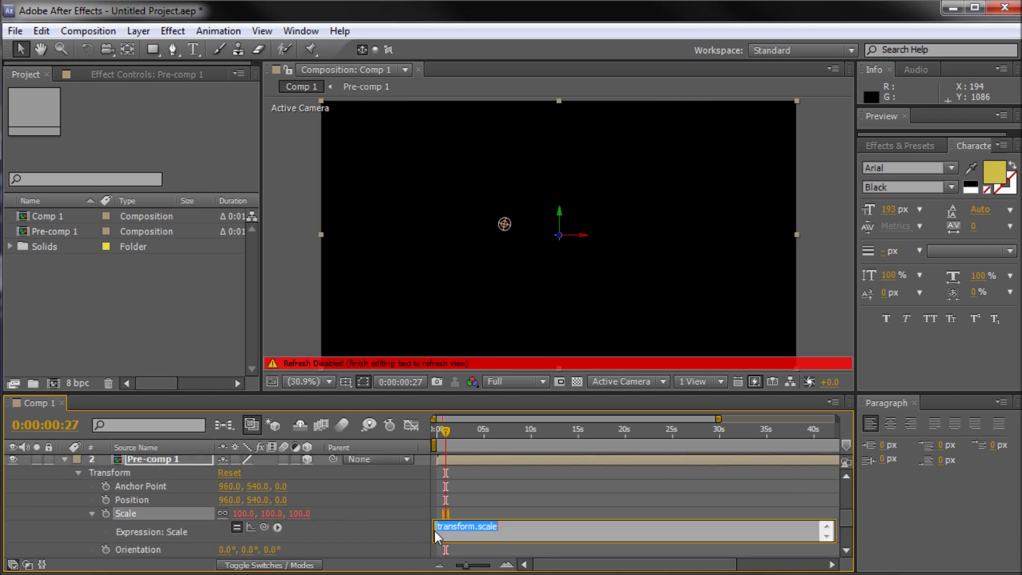
text(wiggle(10,20))
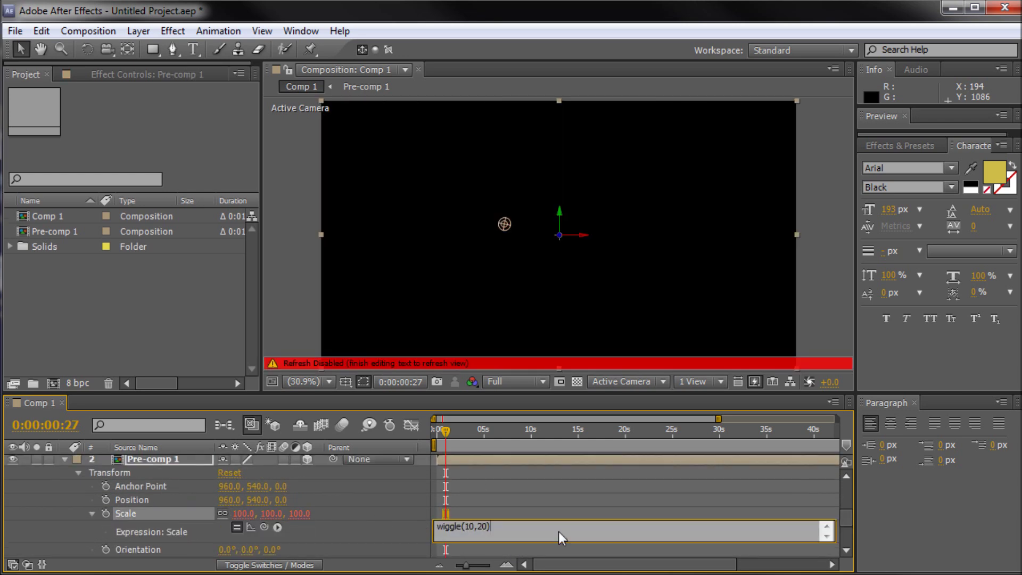
click(294, 308)
click(435, 428)
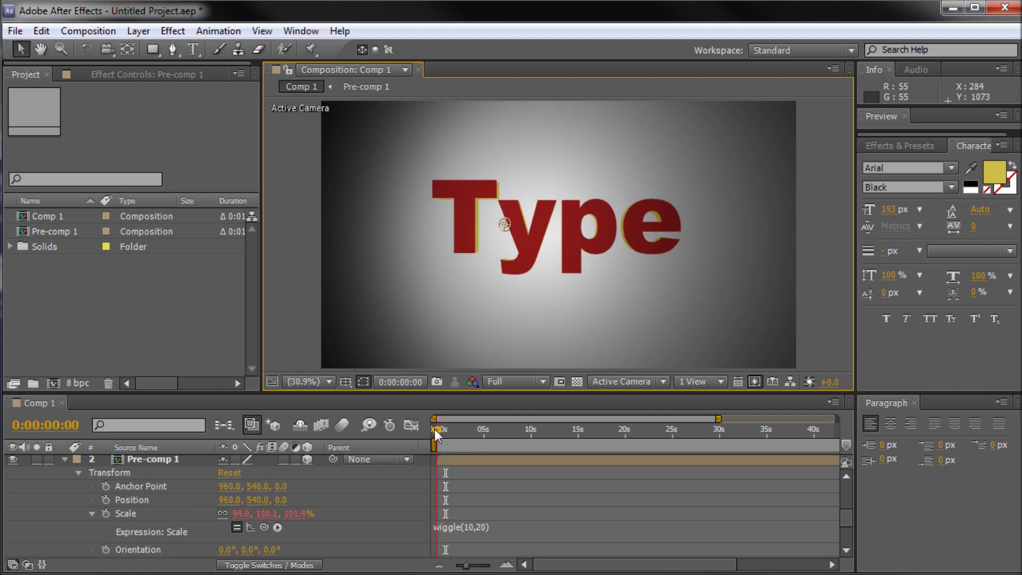
key(space)
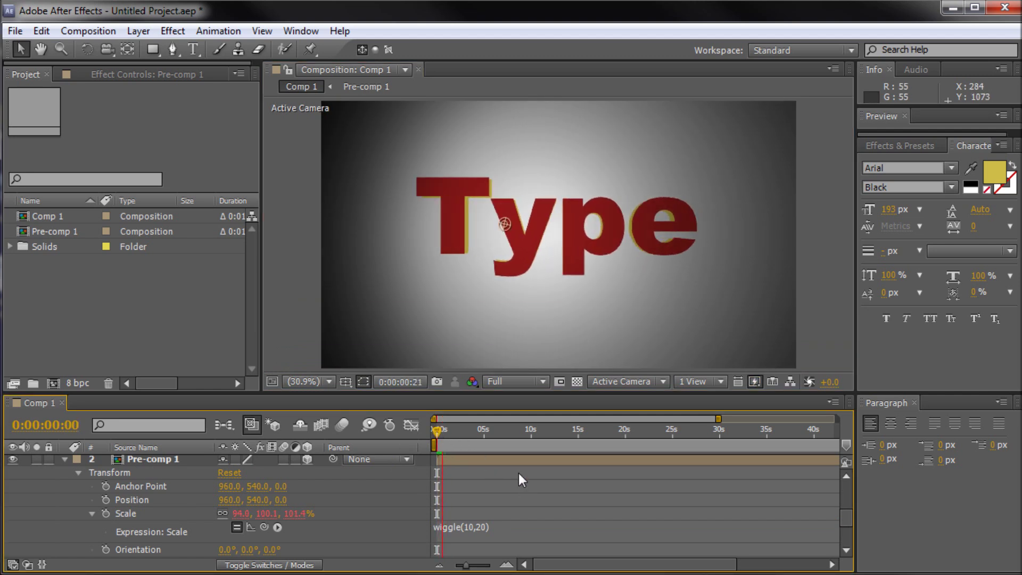